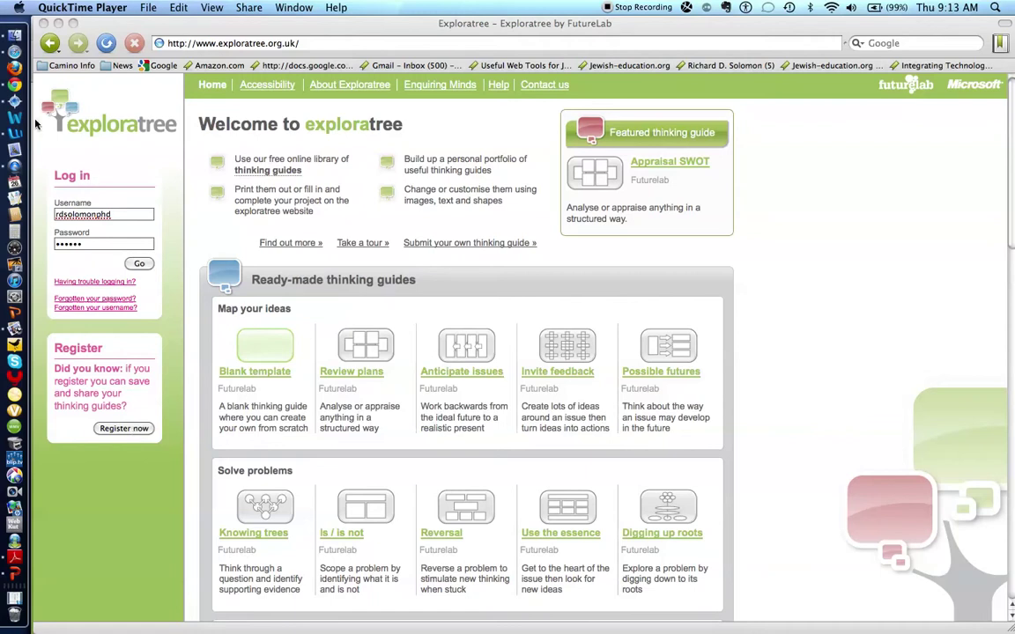
- Bring up the thinking guide templates page and scroll down to the Different perspectives guides
{"action": "left_click", "coordinate": [16, 83]}
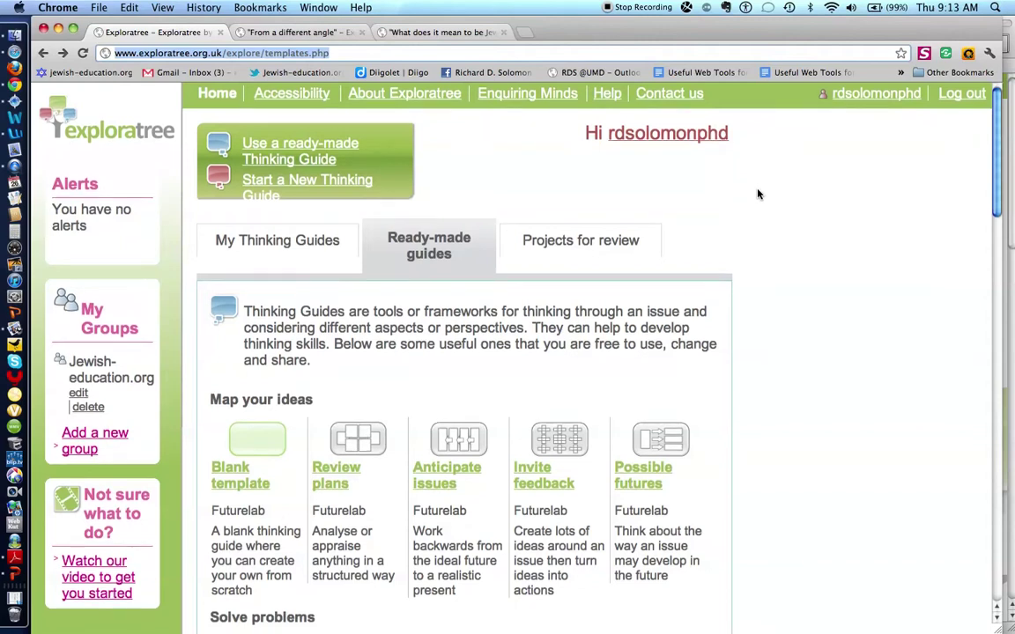
{"action": "scroll", "coordinate": [758, 194], "scroll_direction": "down", "scroll_amount": 1}
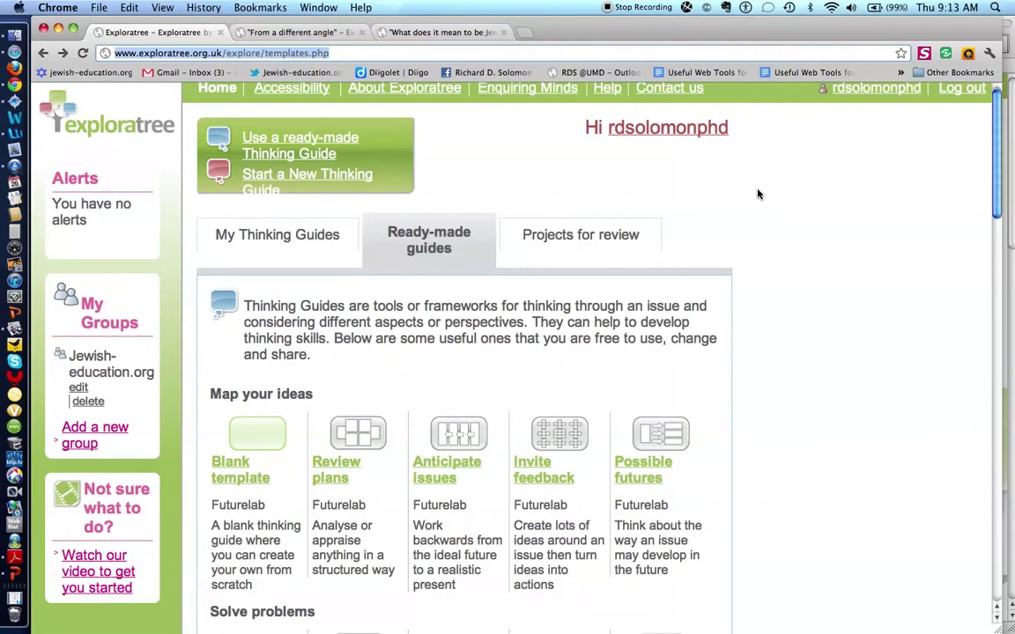
{"action": "scroll", "coordinate": [757, 194], "scroll_direction": "down", "scroll_amount": 5}
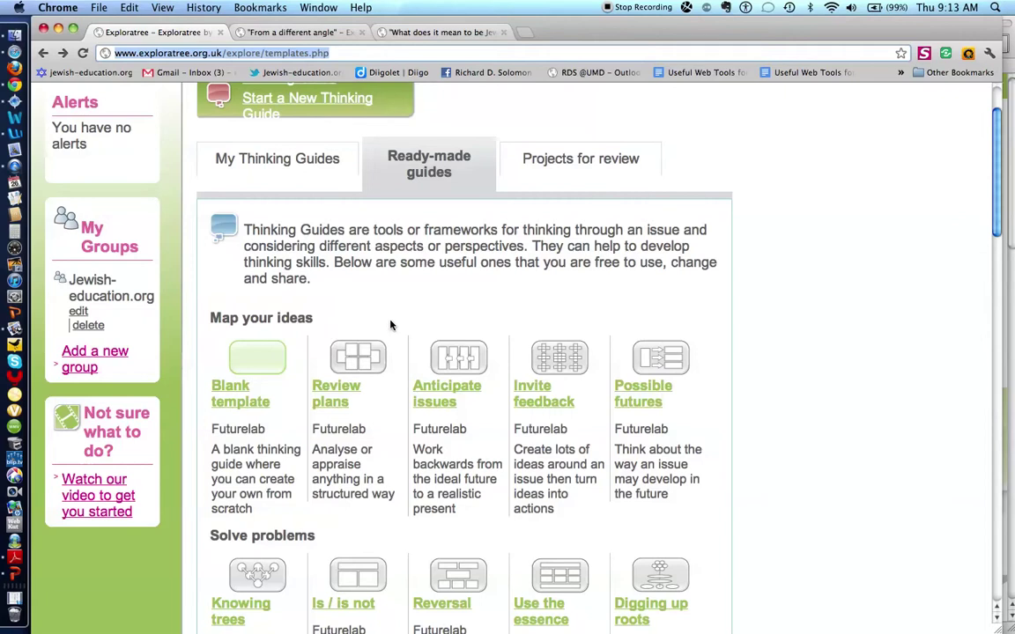
{"action": "scroll", "coordinate": [390, 324], "scroll_direction": "down", "scroll_amount": 5}
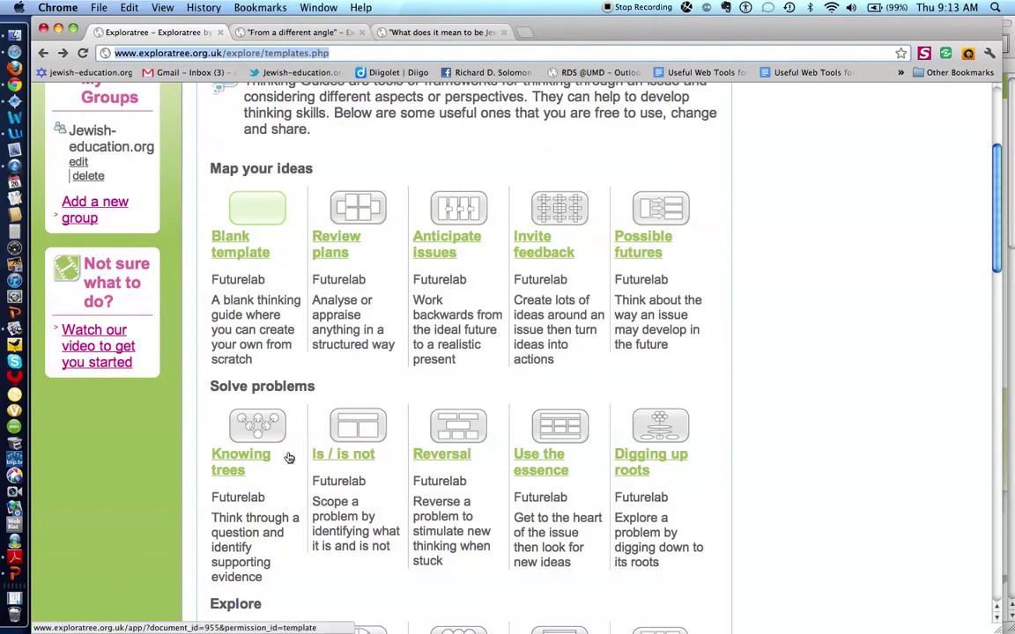
{"action": "scroll", "coordinate": [289, 457], "scroll_direction": "down", "scroll_amount": 5}
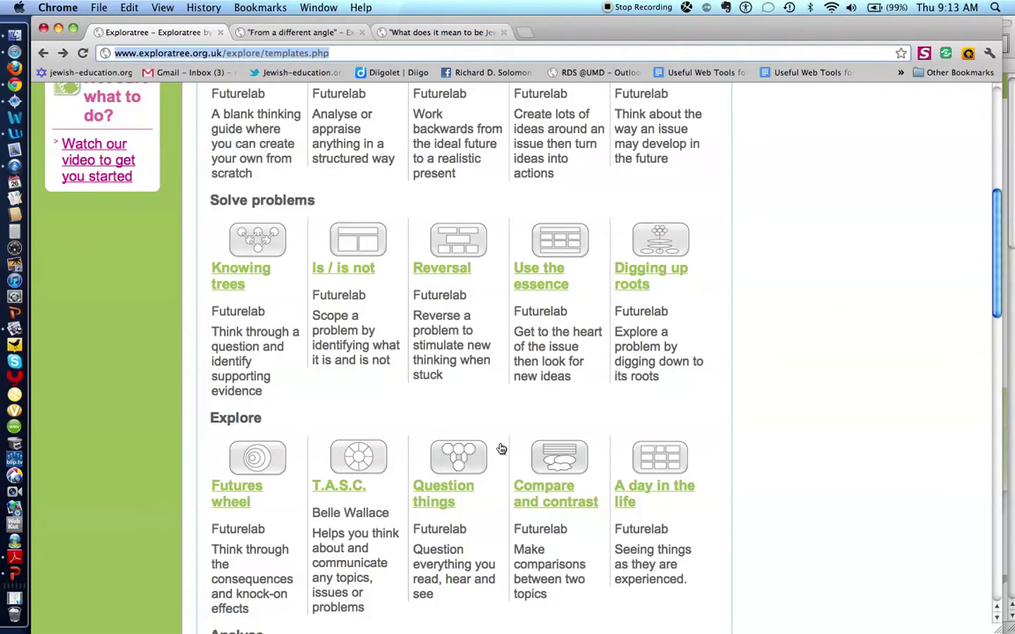
{"action": "scroll", "coordinate": [500, 450], "scroll_direction": "down", "scroll_amount": 4}
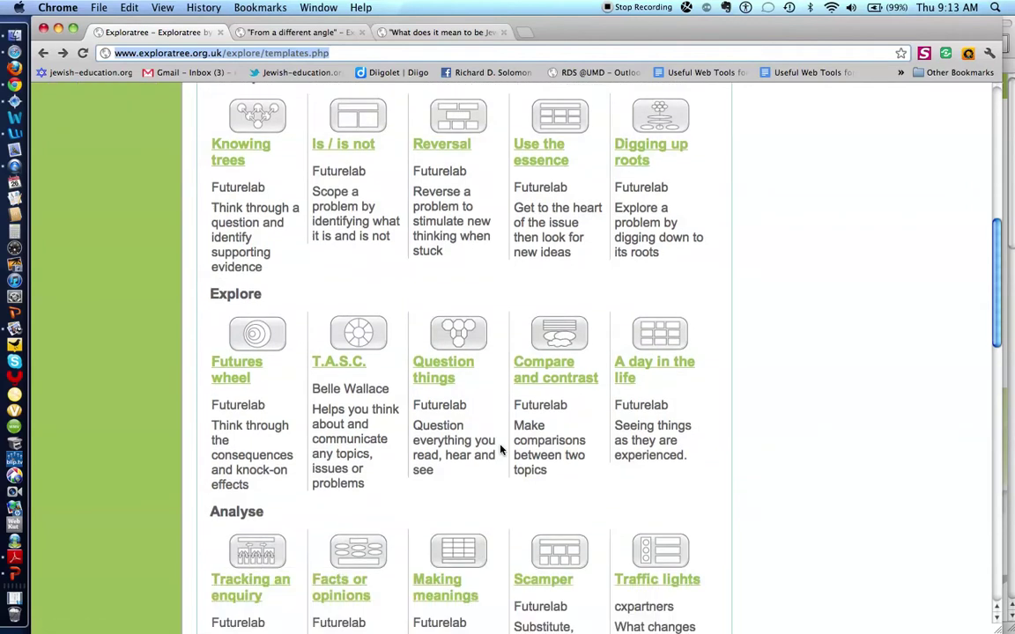
{"action": "scroll", "coordinate": [500, 451], "scroll_direction": "down", "scroll_amount": 1}
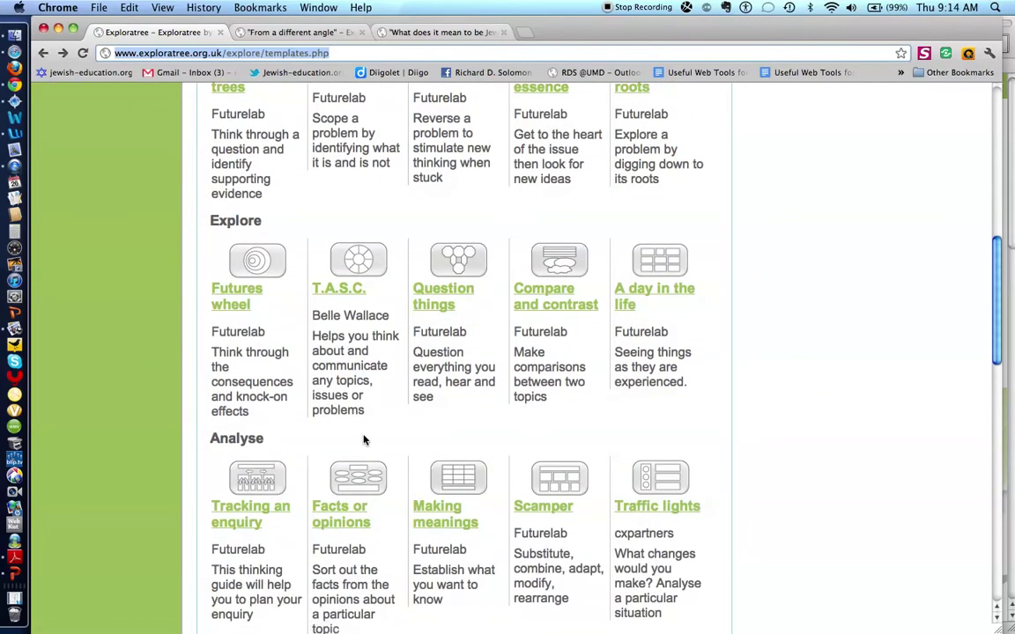
{"action": "scroll", "coordinate": [364, 440], "scroll_direction": "down", "scroll_amount": 3}
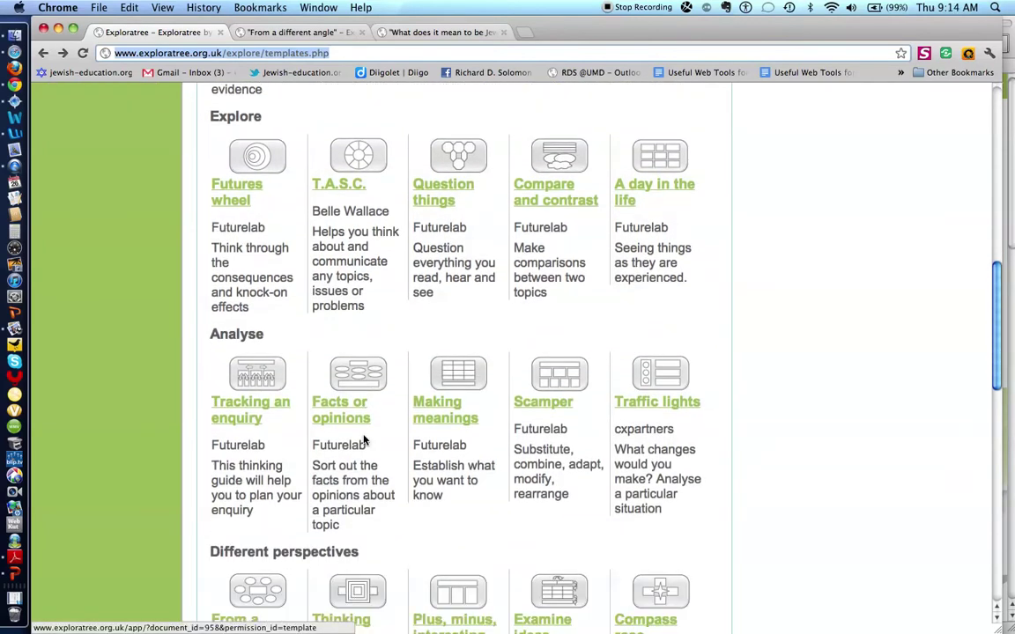
{"action": "scroll", "coordinate": [364, 438], "scroll_direction": "down", "scroll_amount": 1}
{"action": "scroll", "coordinate": [364, 439], "scroll_direction": "down", "scroll_amount": 1}
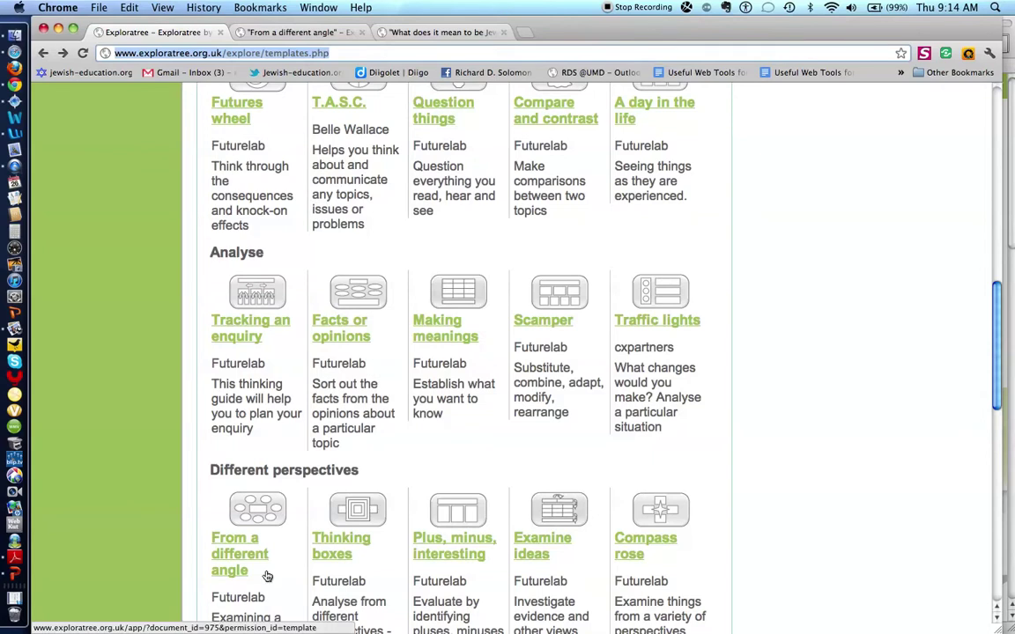
- Switch to the 'From a different angle' template and edit its central Topic/theme/question box
{"action": "left_click", "coordinate": [276, 33]}
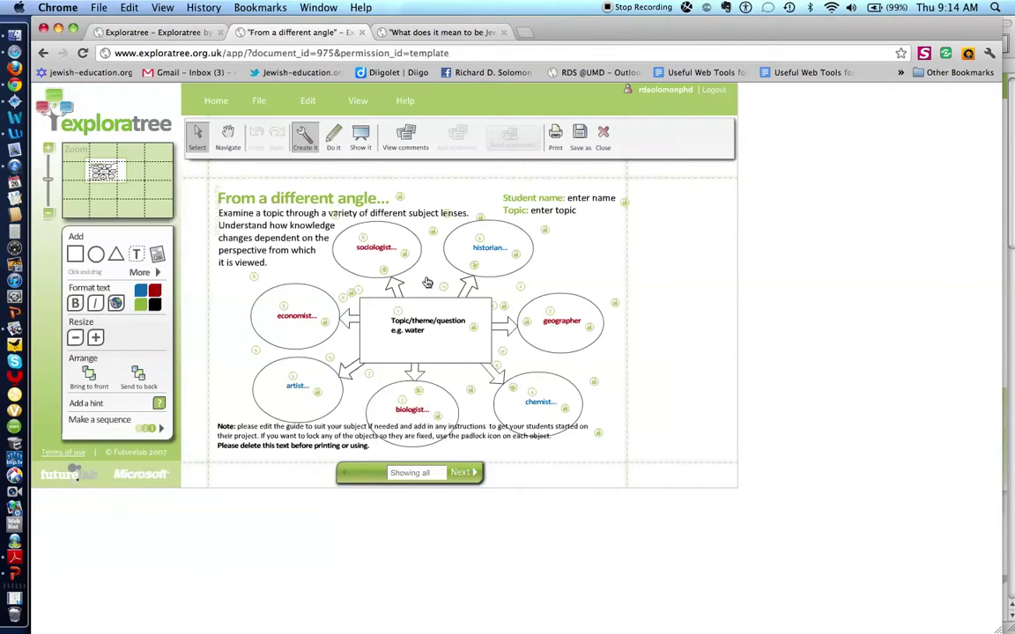
{"action": "left_click", "coordinate": [430, 325]}
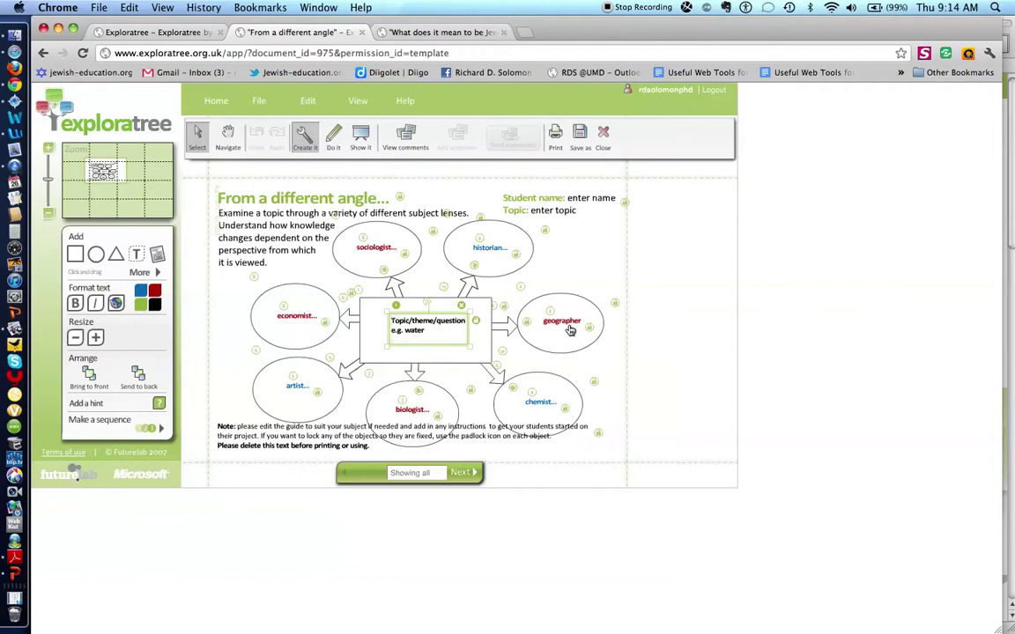
- Start the 'What does it mean to be Jewish?' map's sequence and advance to step 2
{"action": "left_click", "coordinate": [459, 35]}
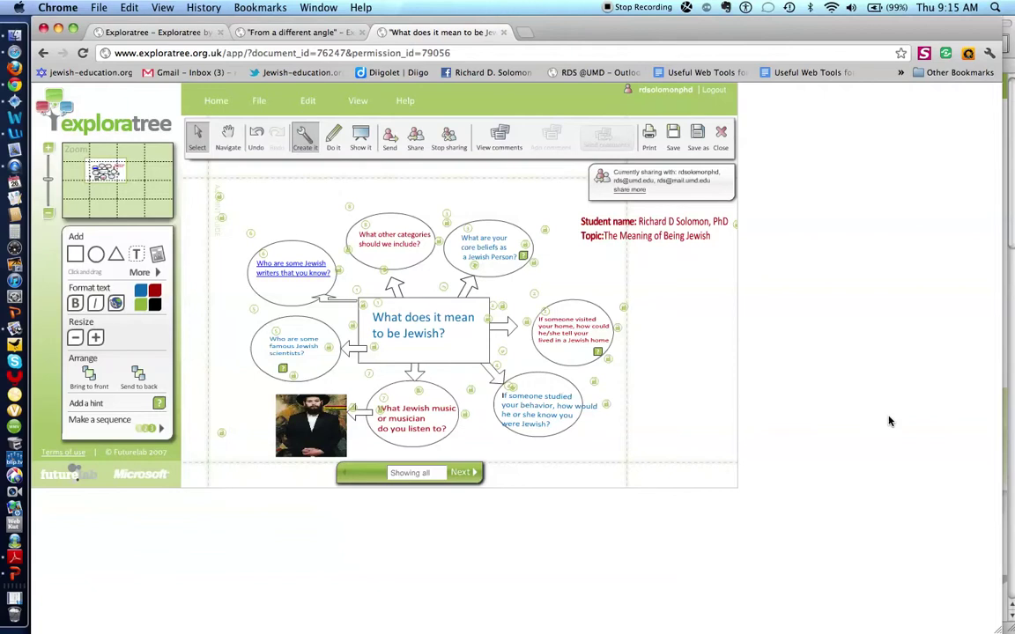
{"action": "left_click", "coordinate": [475, 473]}
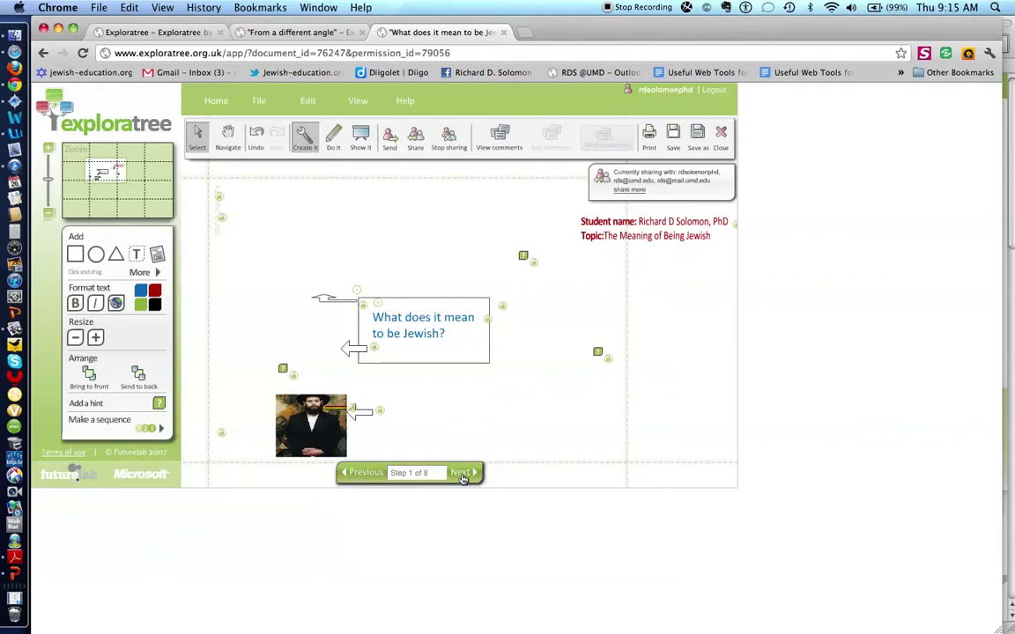
{"action": "key", "text": "Right"}
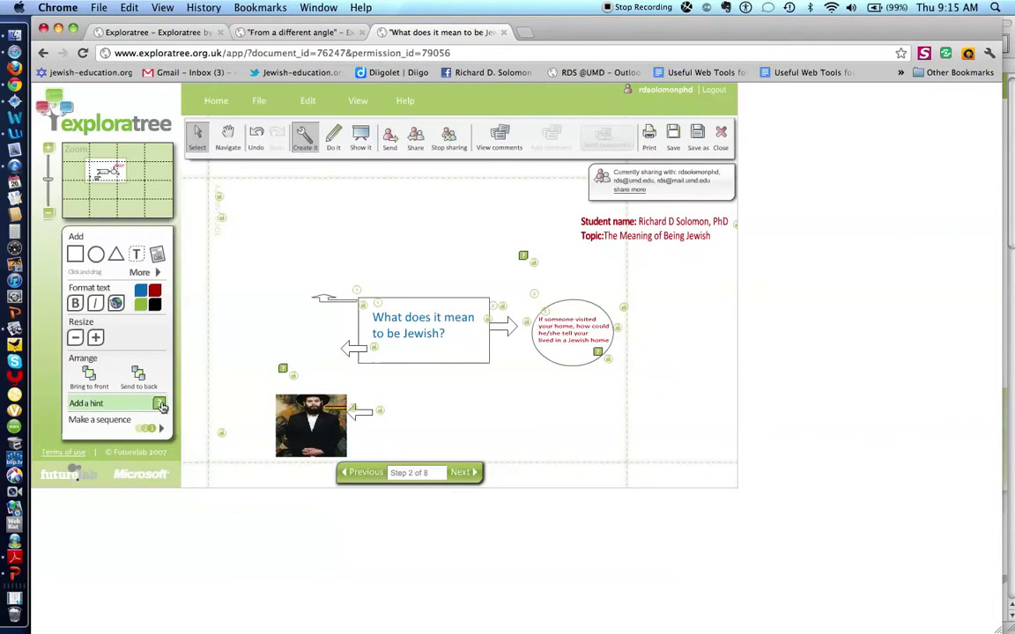
- Add a question mark to the 'What's on your doorpost' hint, close it, and advance to step 3
{"action": "mouse_move", "coordinate": [598, 354]}
{"action": "left_click_drag", "start_coordinate": [604, 354], "coordinate": [636, 373]}
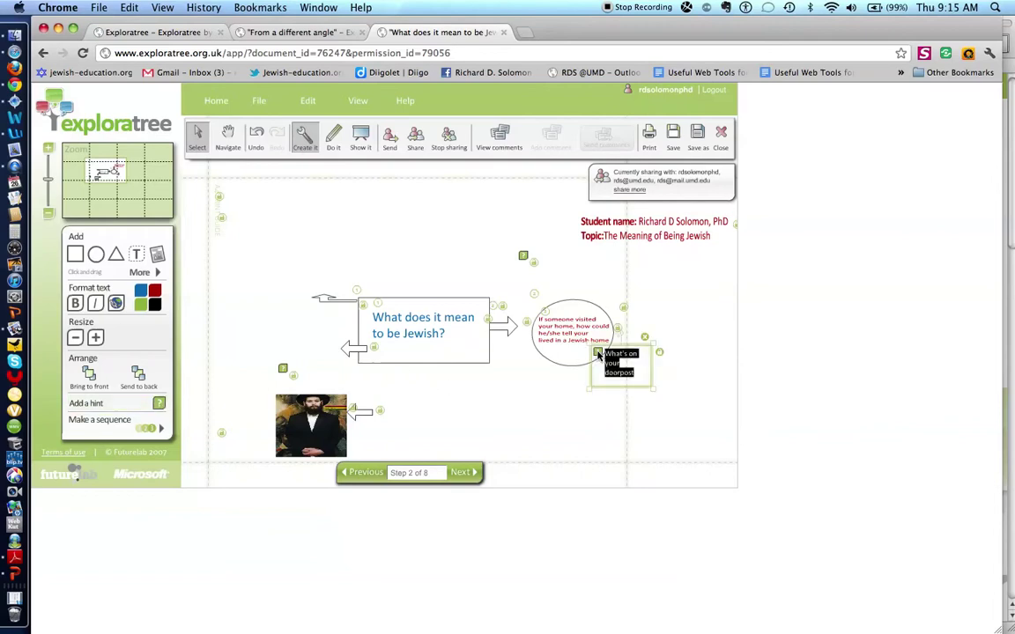
{"action": "left_click", "coordinate": [638, 375]}
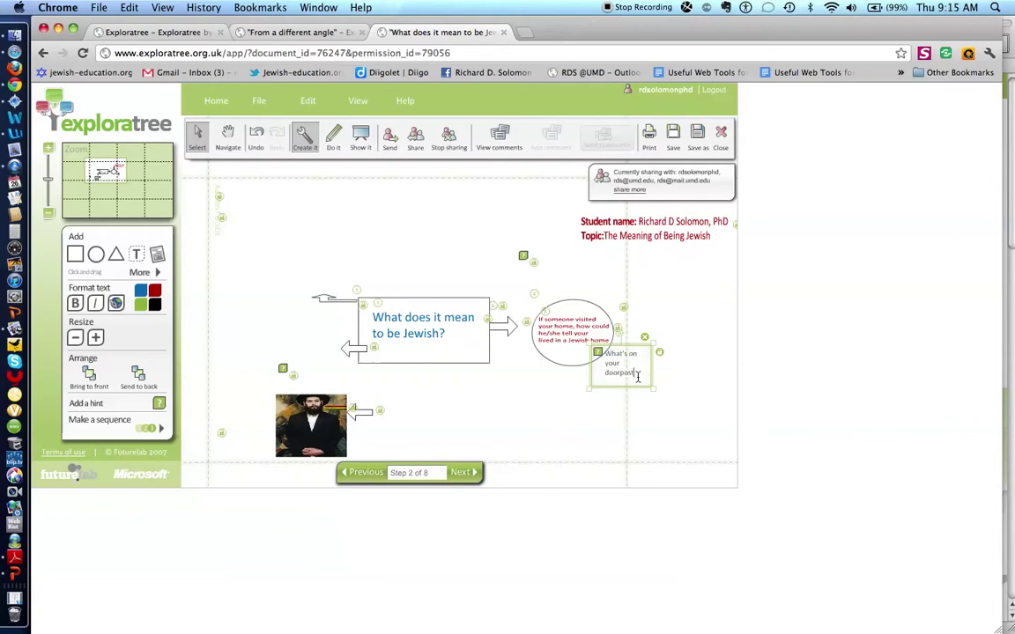
{"action": "type", "text": "?"}
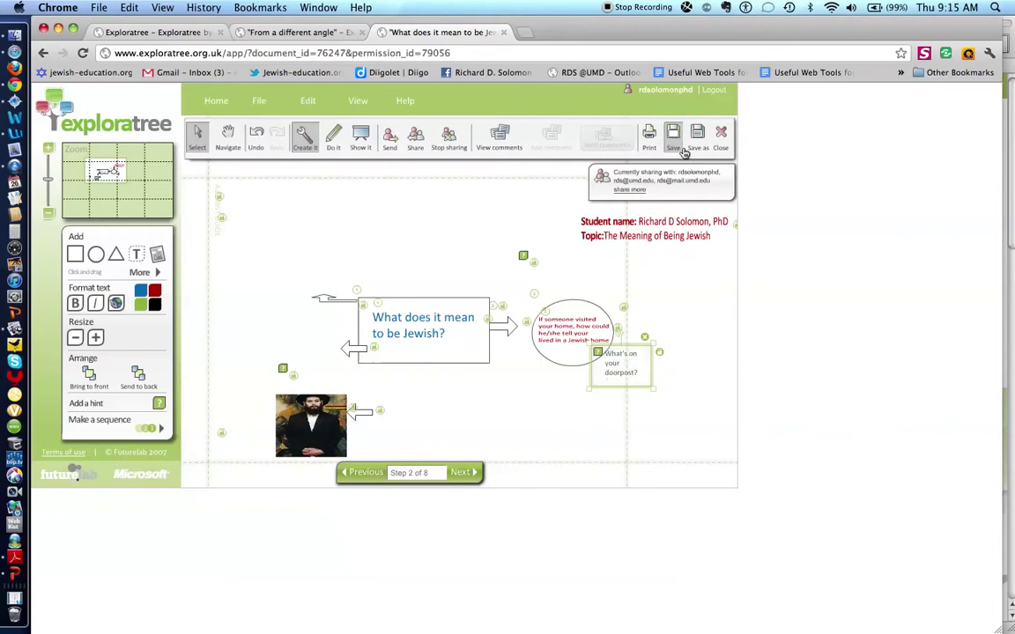
{"action": "left_click", "coordinate": [508, 347]}
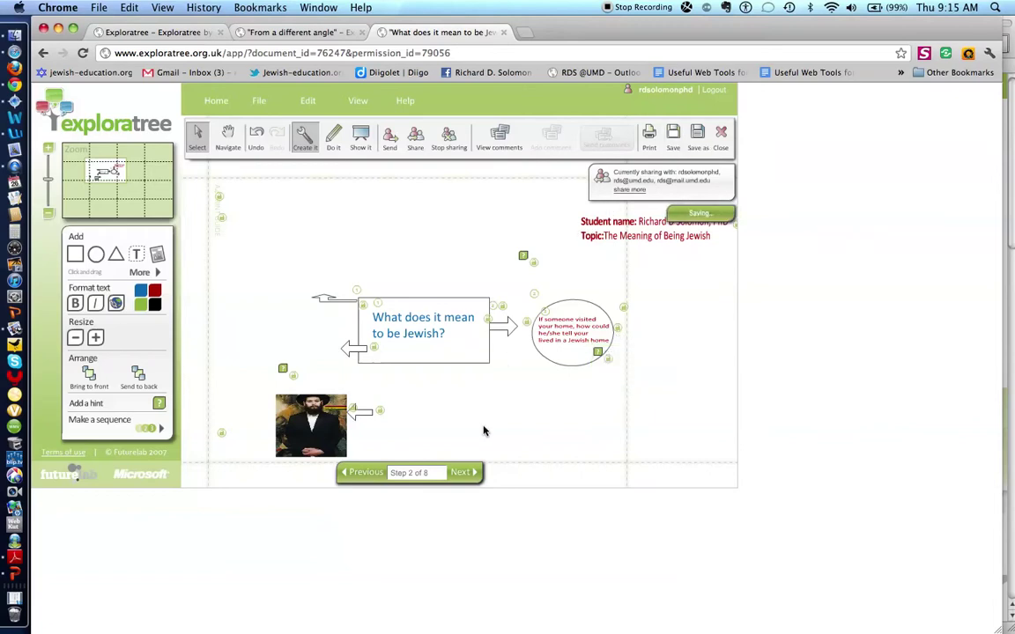
{"action": "left_click", "coordinate": [461, 474]}
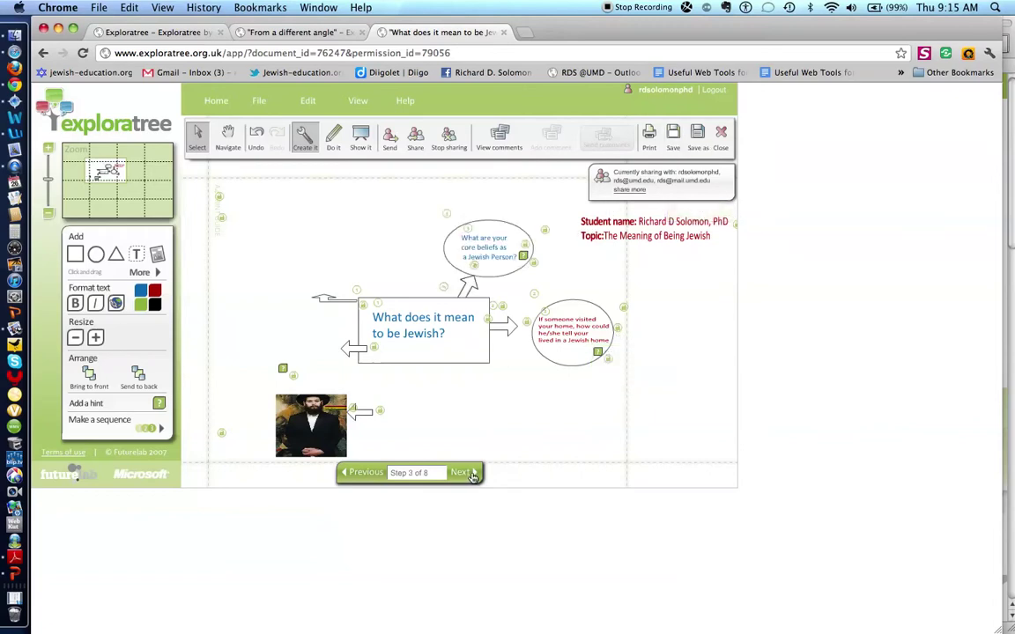
- Show the core beliefs bubble's hint and advance the sequence to step 4
{"action": "left_click", "coordinate": [523, 257]}
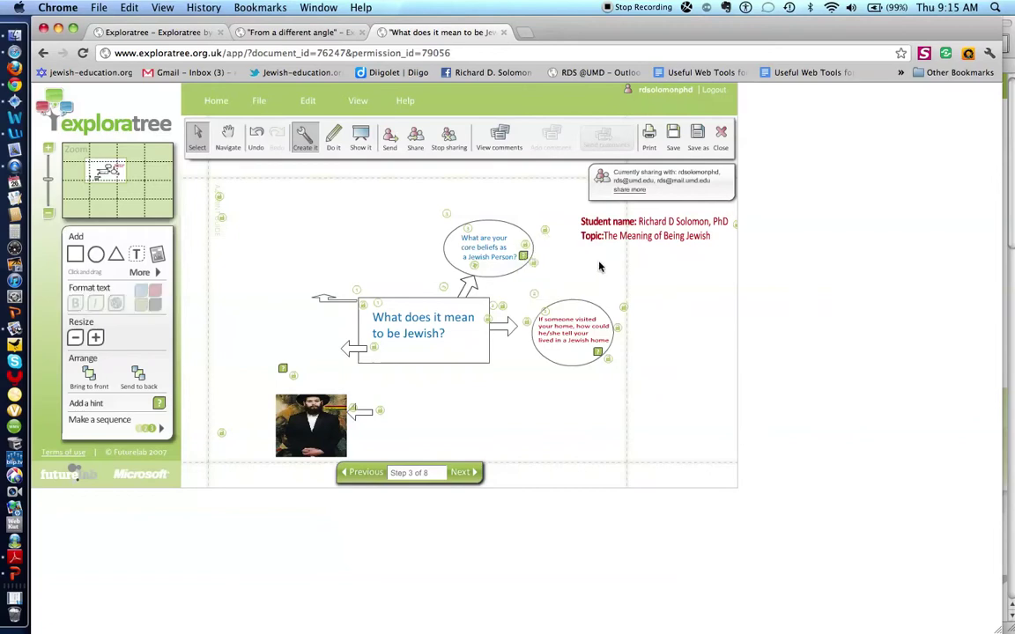
{"action": "left_click", "coordinate": [523, 257]}
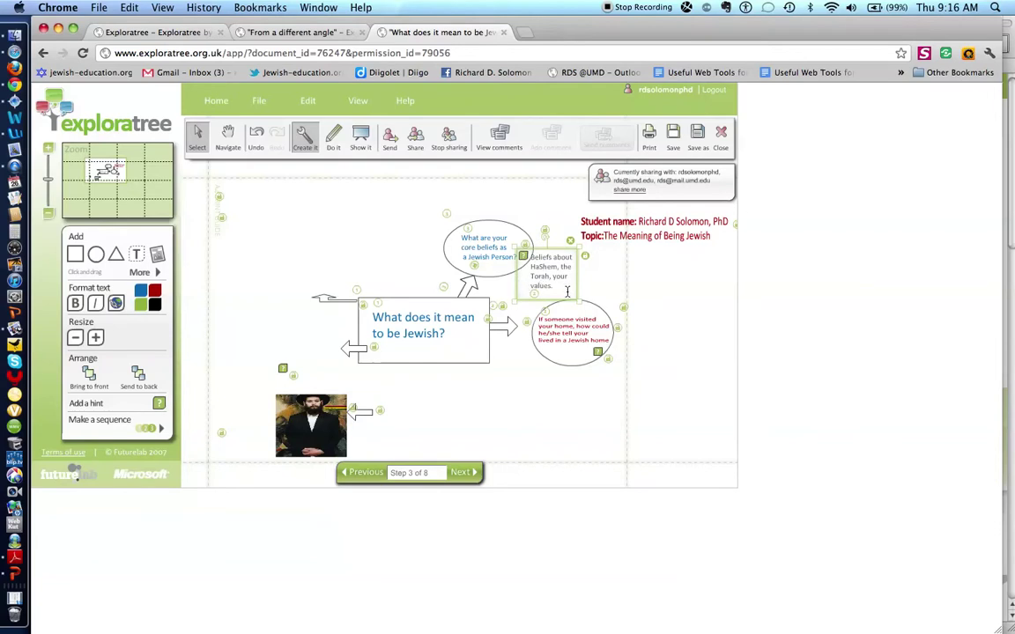
{"action": "left_click", "coordinate": [460, 473]}
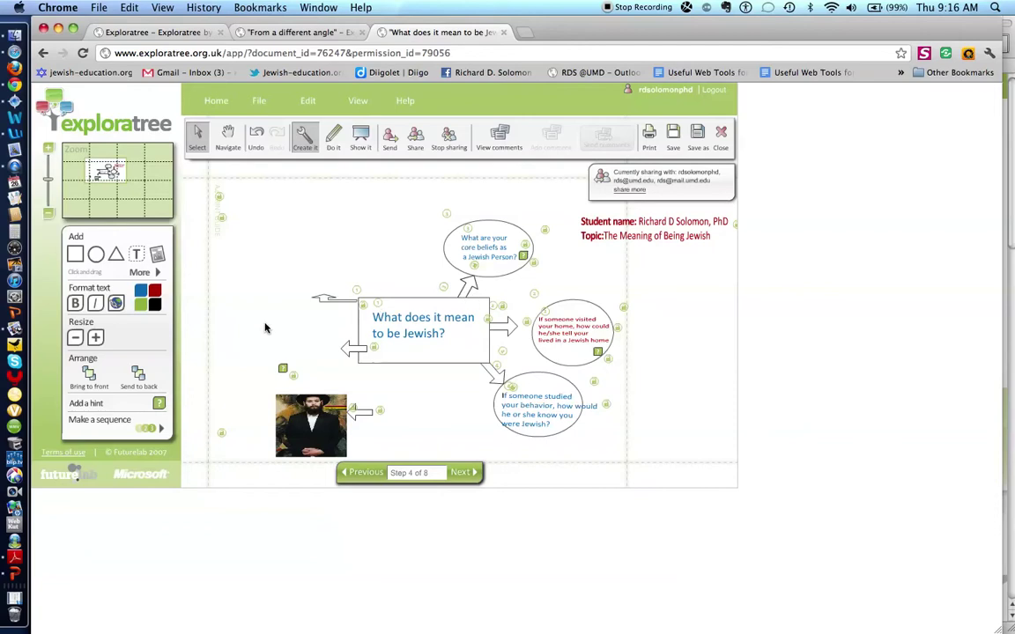
- Briefly open the extra items list, advance to step 5, and reveal the scientists bubble's E=mc2 hint
{"action": "left_click", "coordinate": [157, 276]}
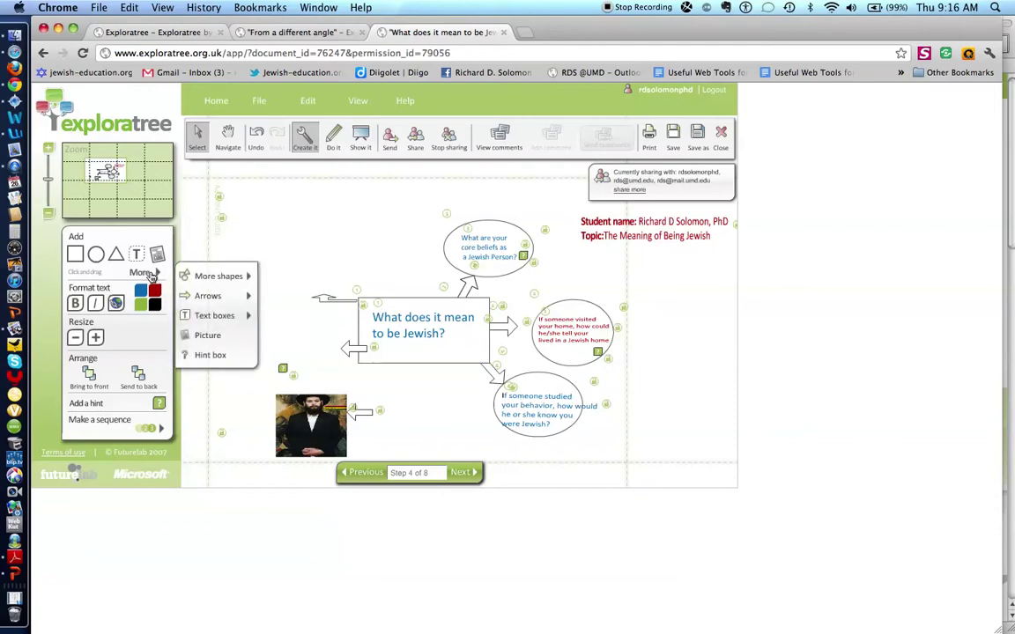
{"action": "left_click", "coordinate": [294, 224]}
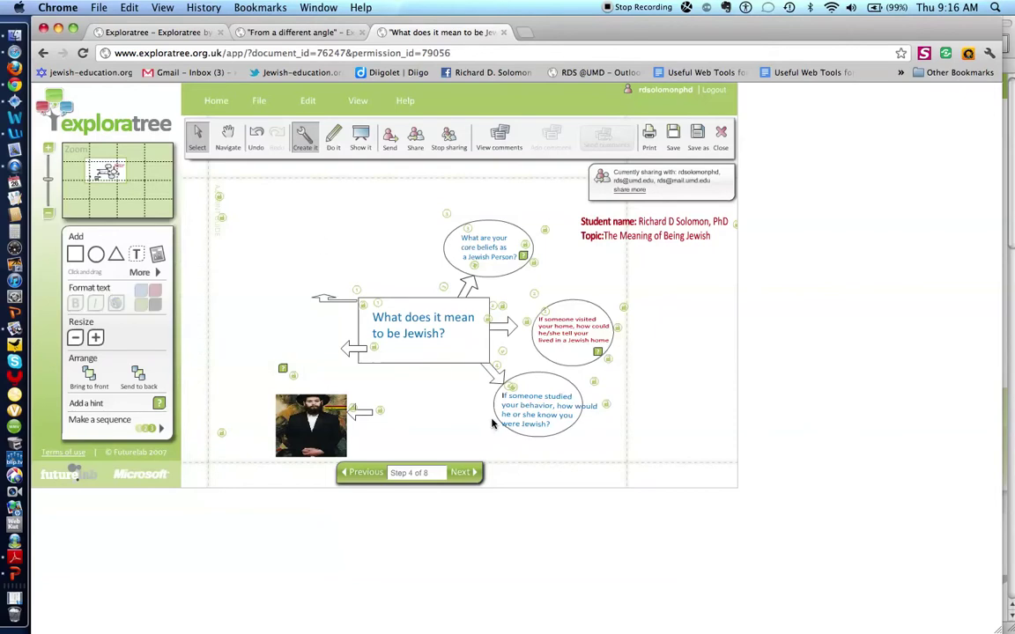
{"action": "left_click", "coordinate": [474, 475]}
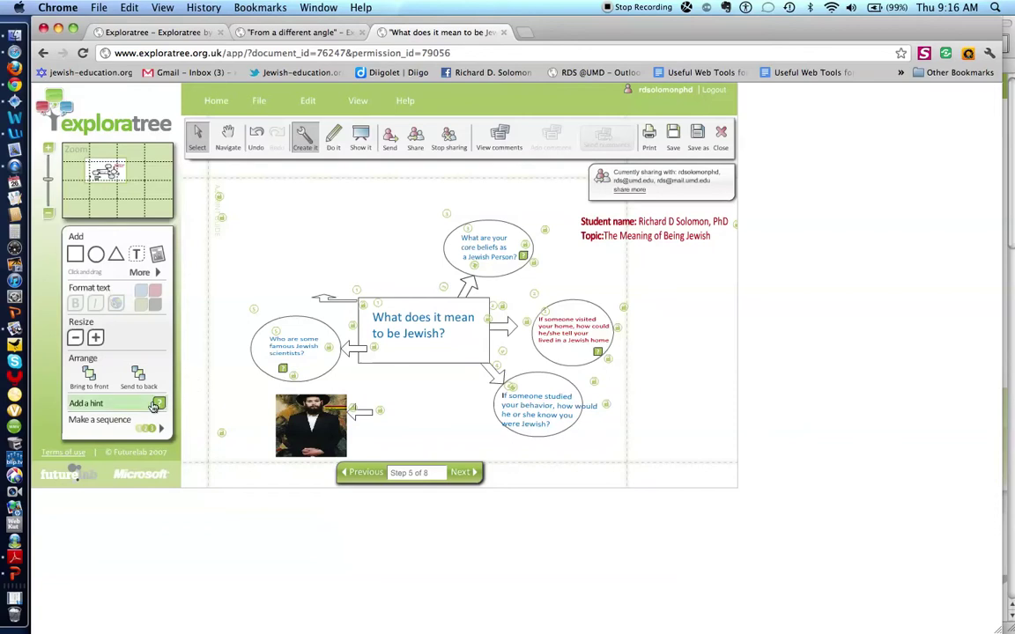
{"action": "left_click", "coordinate": [282, 370]}
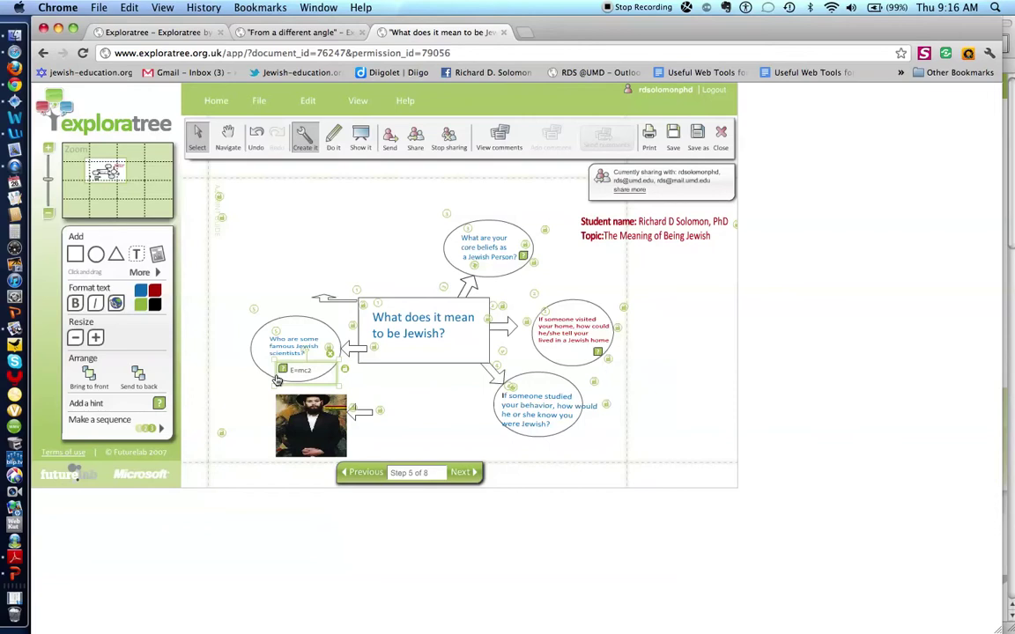
- Advance the sequence to step 6, showing the linked Jewish writers bubble
{"action": "left_click", "coordinate": [470, 477]}
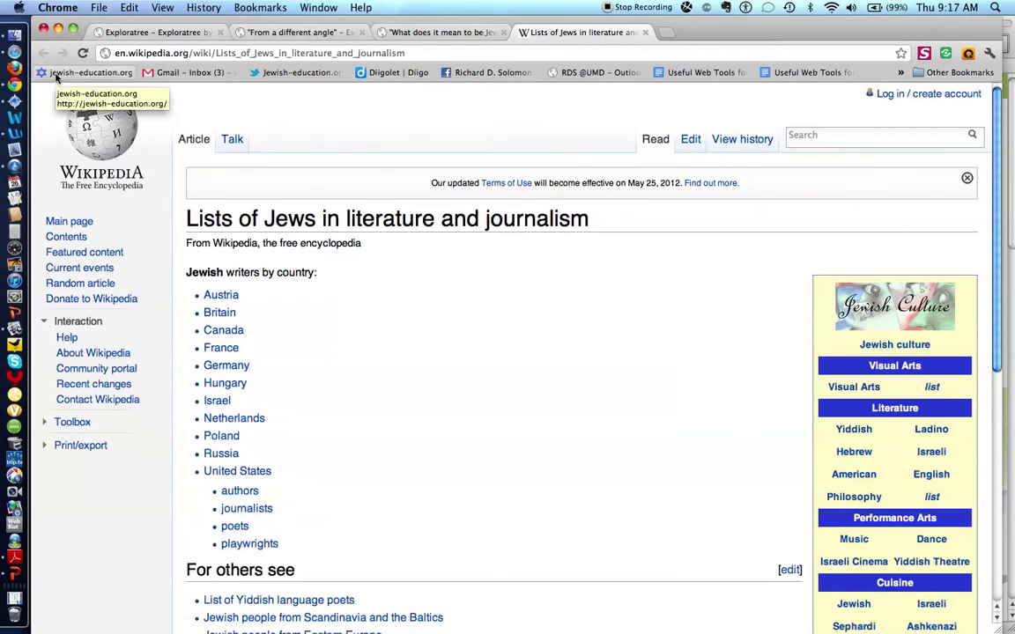
- Return from the Wikipedia writers list to the 'What does it mean to be Jewish' map tab
{"action": "left_click", "coordinate": [440, 33]}
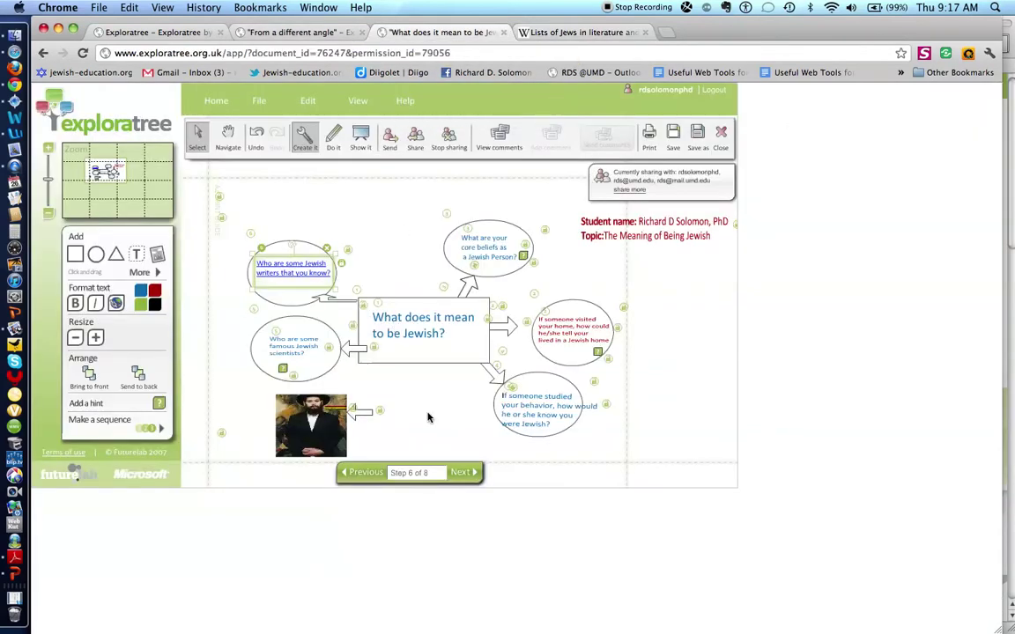
- Advance to step 7, the Jewish music bubble, then open, enlarge and close the image upload window
{"action": "left_click", "coordinate": [470, 473]}
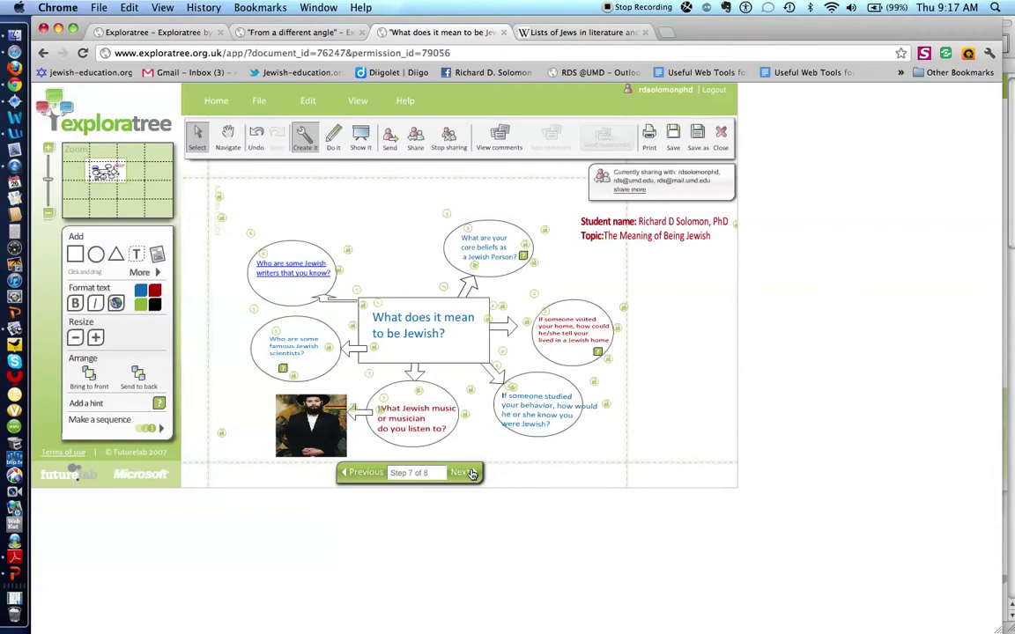
{"action": "left_click", "coordinate": [157, 254]}
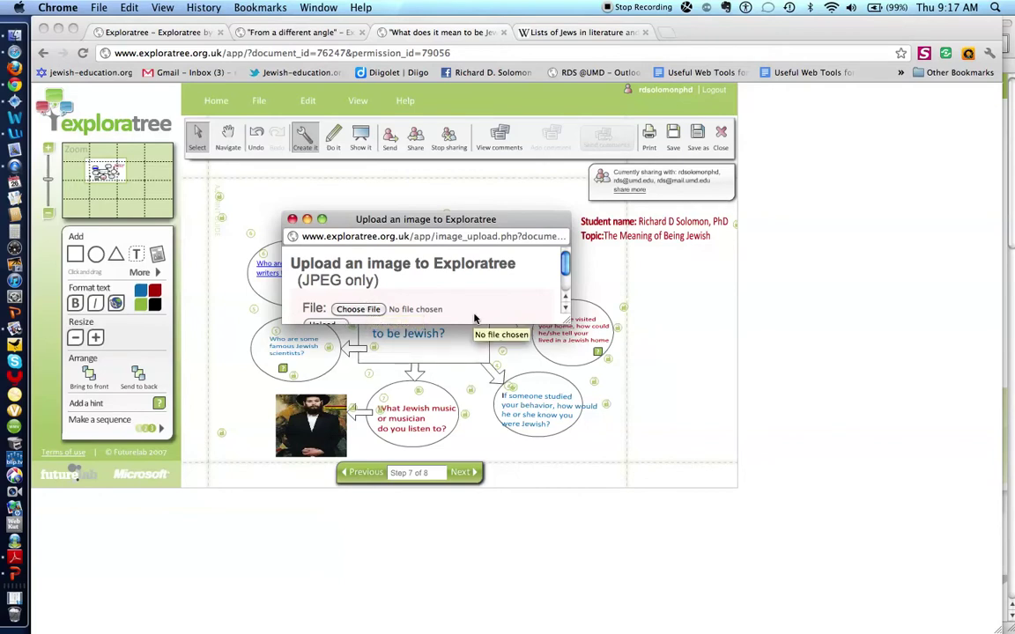
{"action": "left_click_drag", "start_coordinate": [569, 326], "coordinate": [564, 361]}
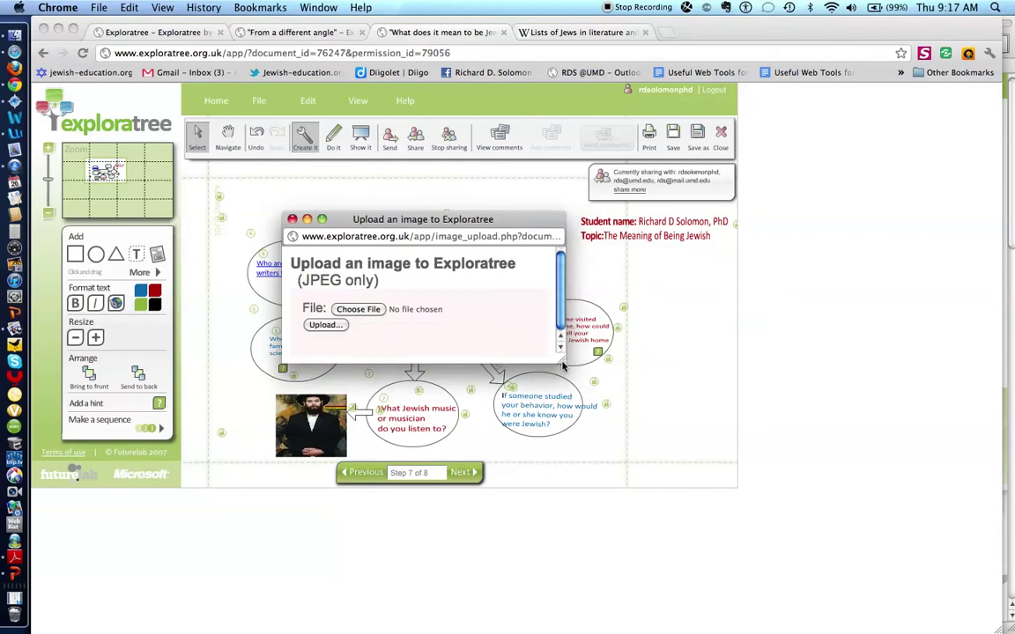
{"action": "left_click", "coordinate": [292, 219]}
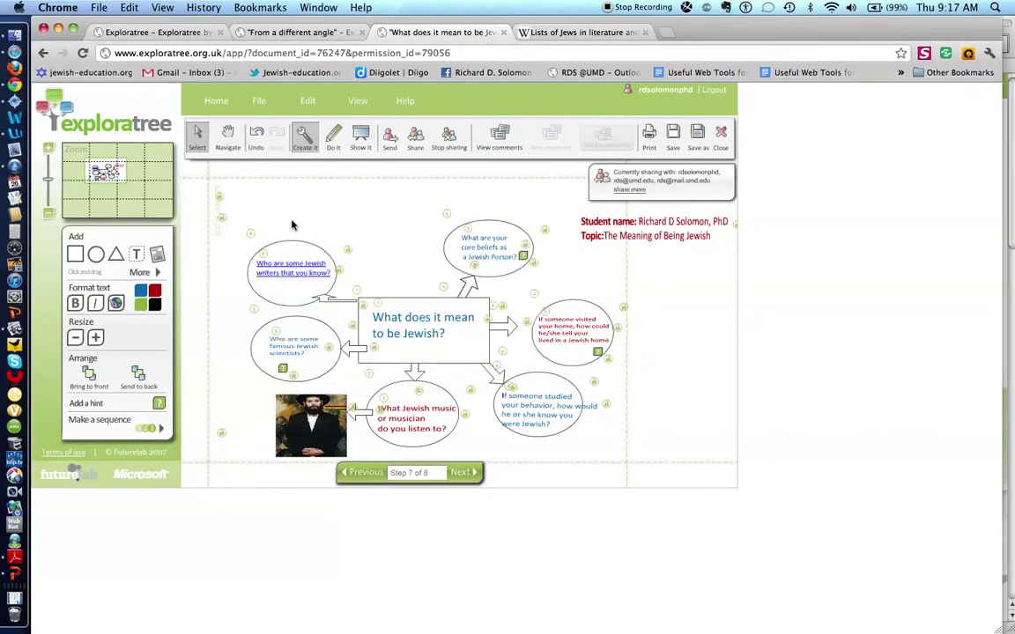
- Advance to the final step 8, showing 'What other categories should we include?'
{"action": "left_click", "coordinate": [464, 472]}
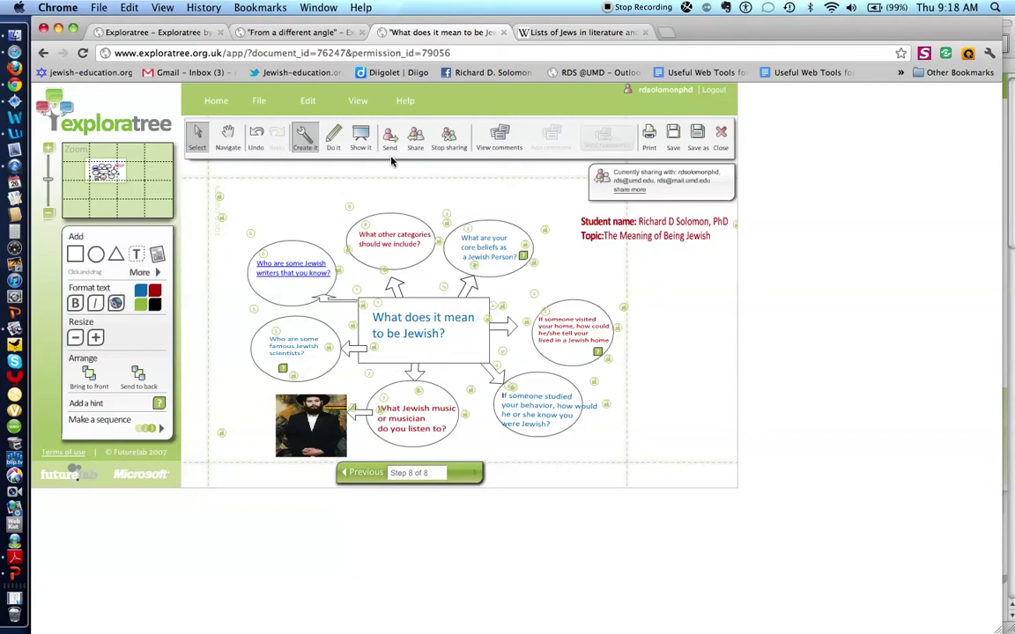
{"action": "left_click", "coordinate": [158, 33]}
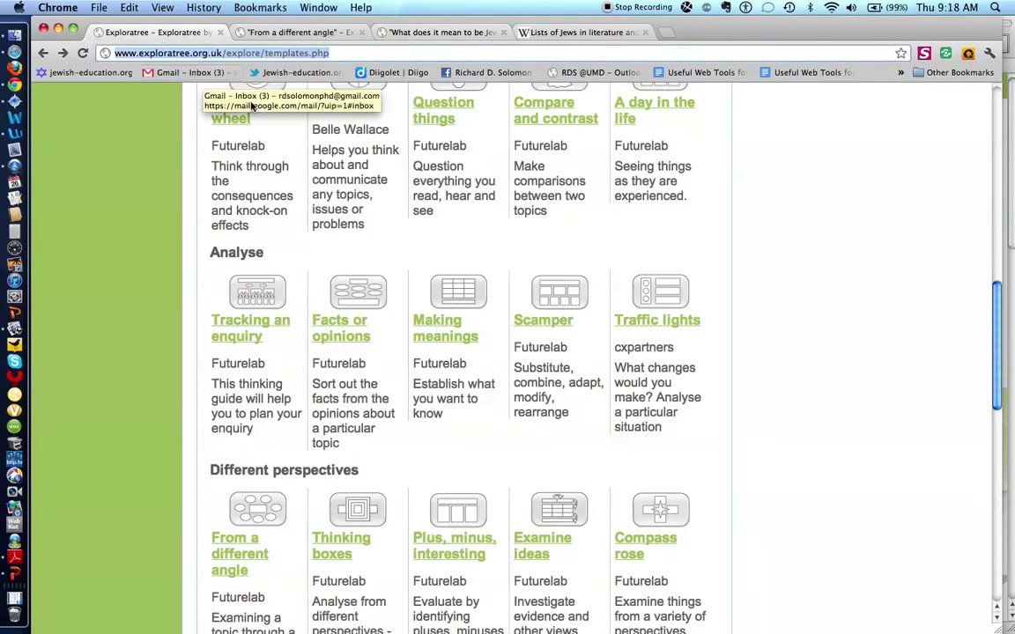
{"action": "scroll", "coordinate": [520, 229], "scroll_direction": "up", "scroll_amount": 10}
{"action": "scroll", "coordinate": [525, 231], "scroll_direction": "up", "scroll_amount": 2}
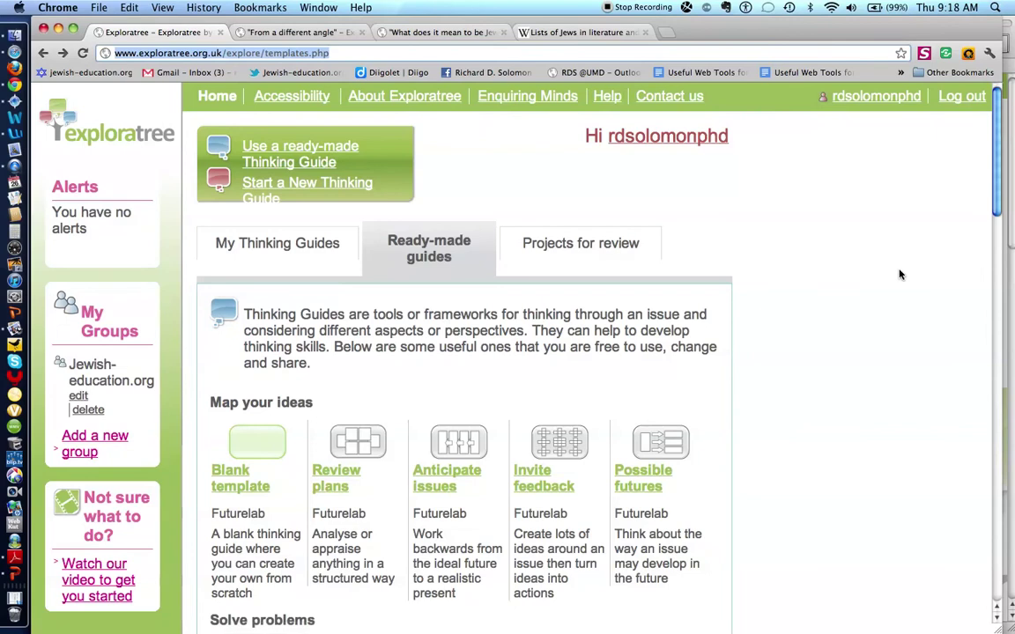